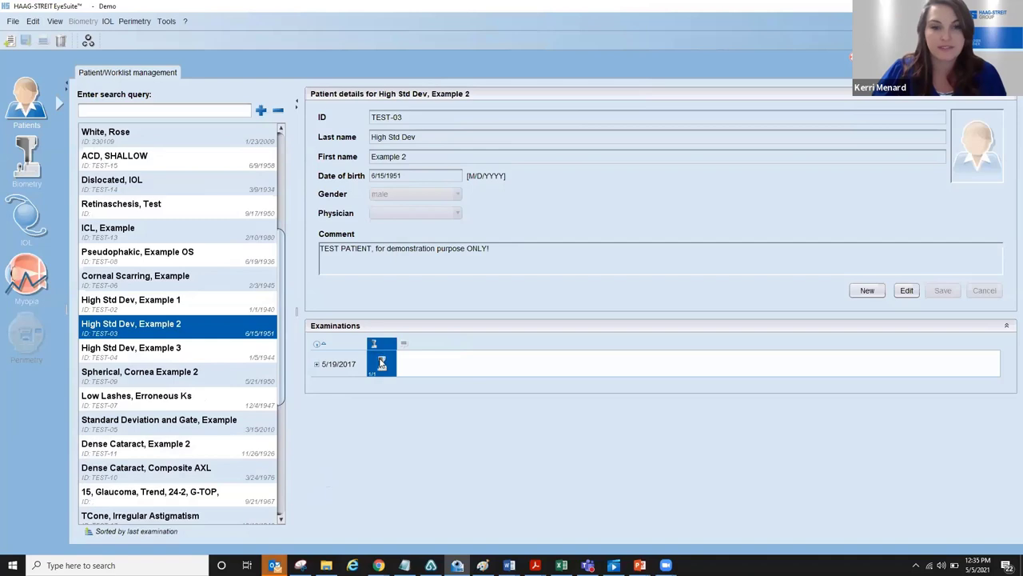
Open the 5/19/2017 biometry examination and restore measurement 4's excluded K2 value in the left eye's keratometry
{"action": "double_click", "coordinate": [381, 364]}
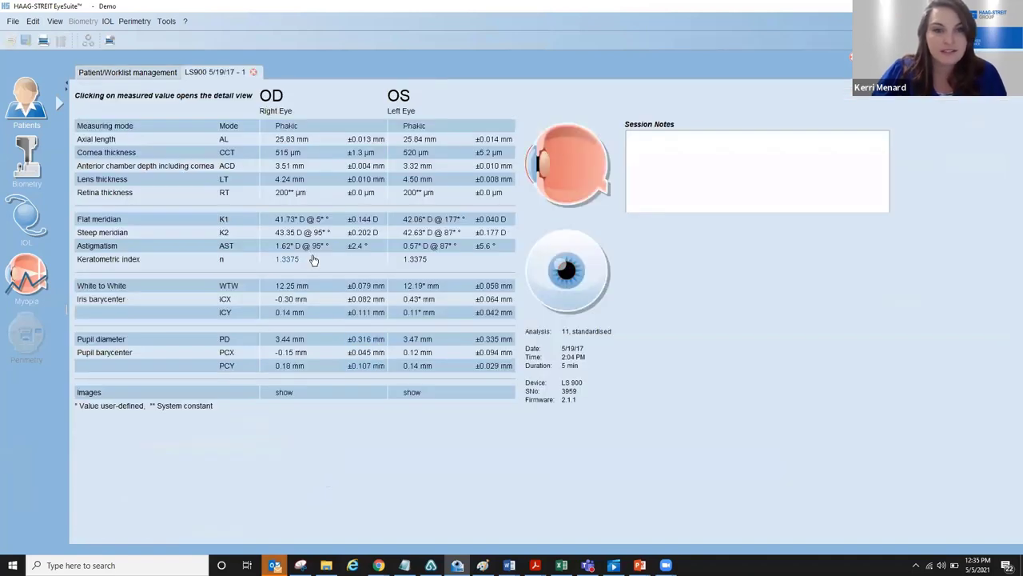
{"action": "left_click", "coordinate": [436, 231]}
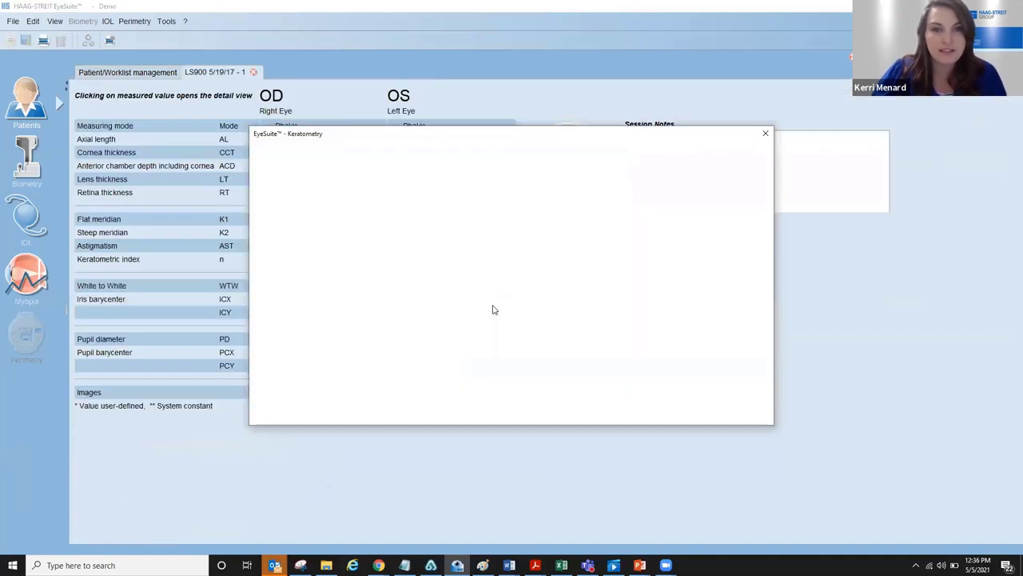
{"action": "left_click", "coordinate": [663, 349]}
{"action": "left_click", "coordinate": [711, 409]}
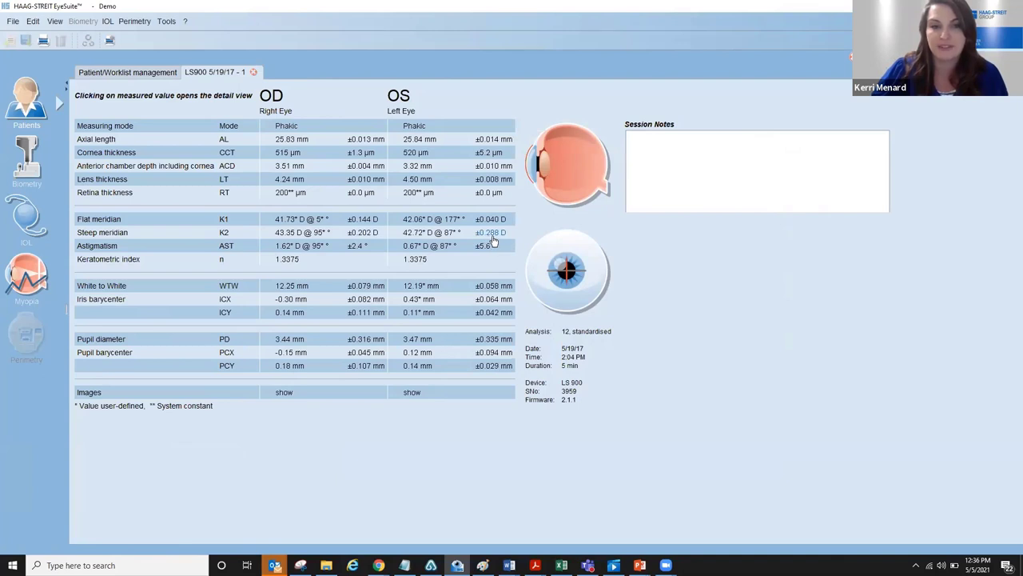
Sort the left eye's keratometry measurements by K2, exclude measurement 4's K2 value from the average, and accept the change
{"action": "left_click", "coordinate": [504, 230]}
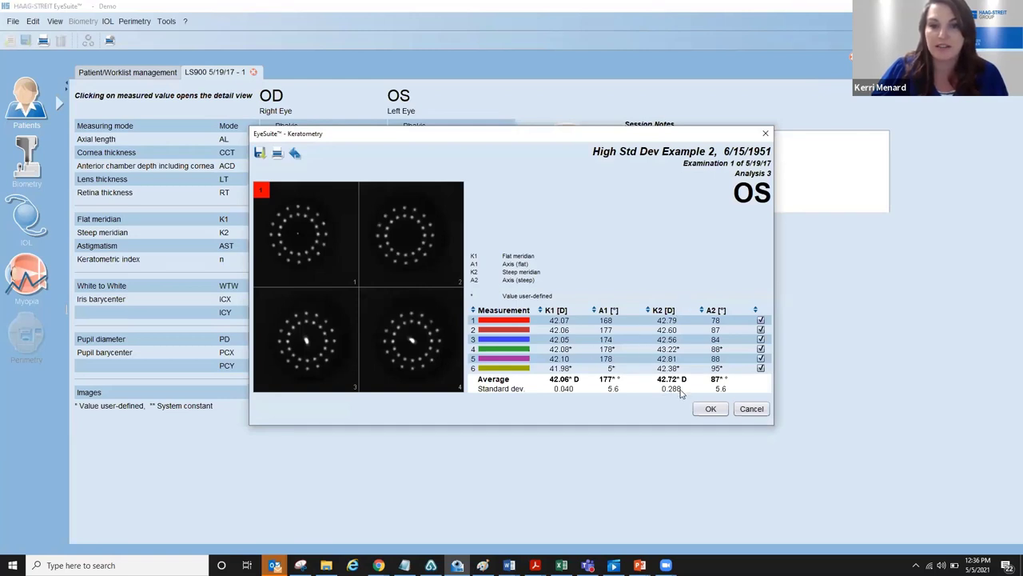
{"action": "left_click", "coordinate": [648, 311]}
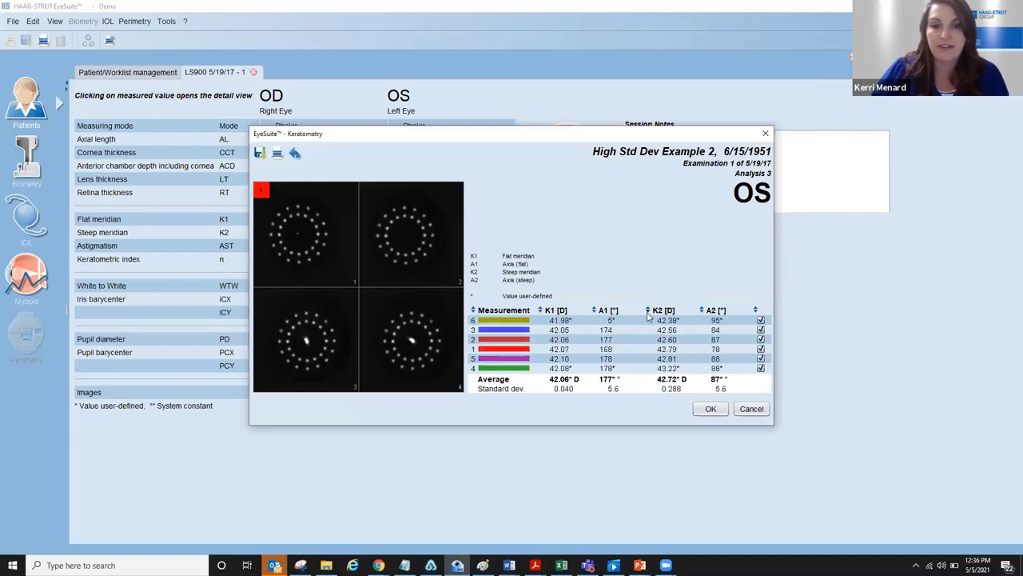
{"action": "left_click", "coordinate": [675, 370]}
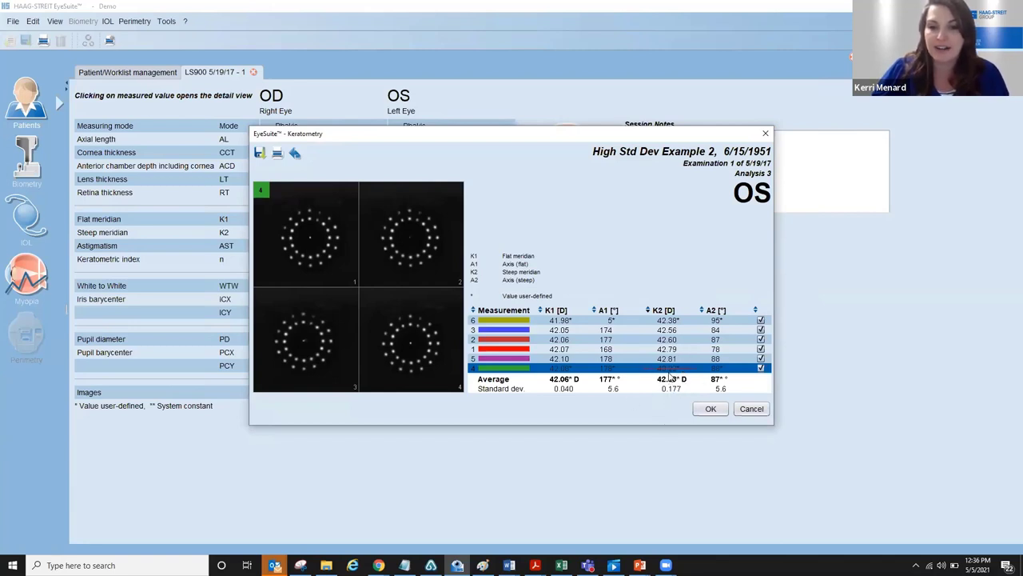
{"action": "key", "text": "Return"}
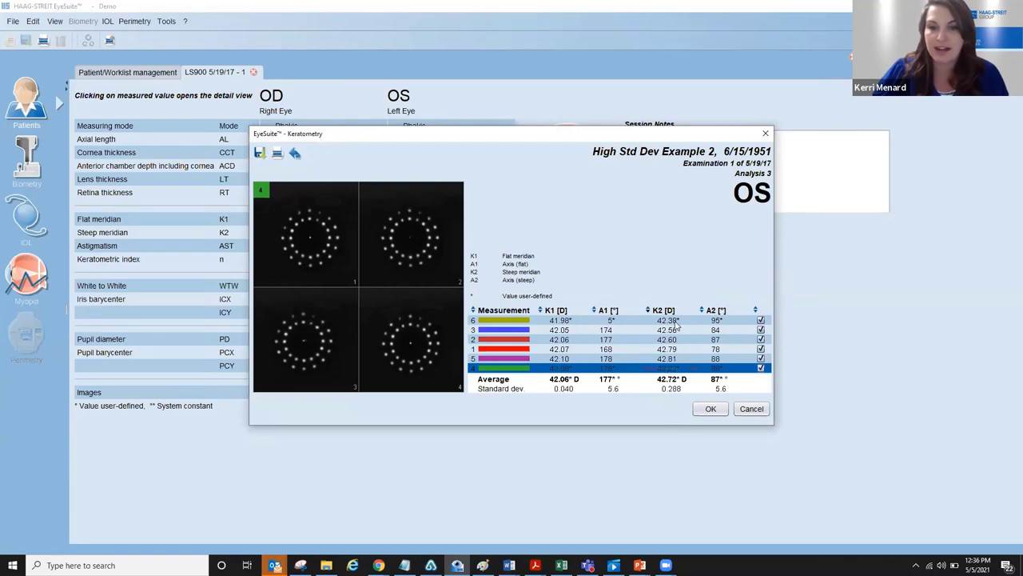
{"action": "key", "text": "Return"}
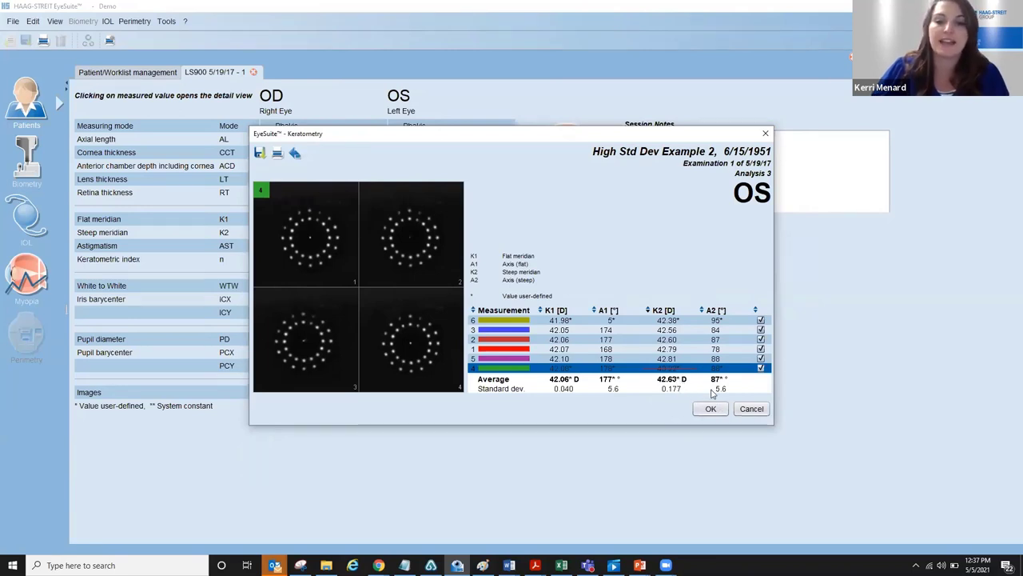
{"action": "left_click", "coordinate": [710, 409]}
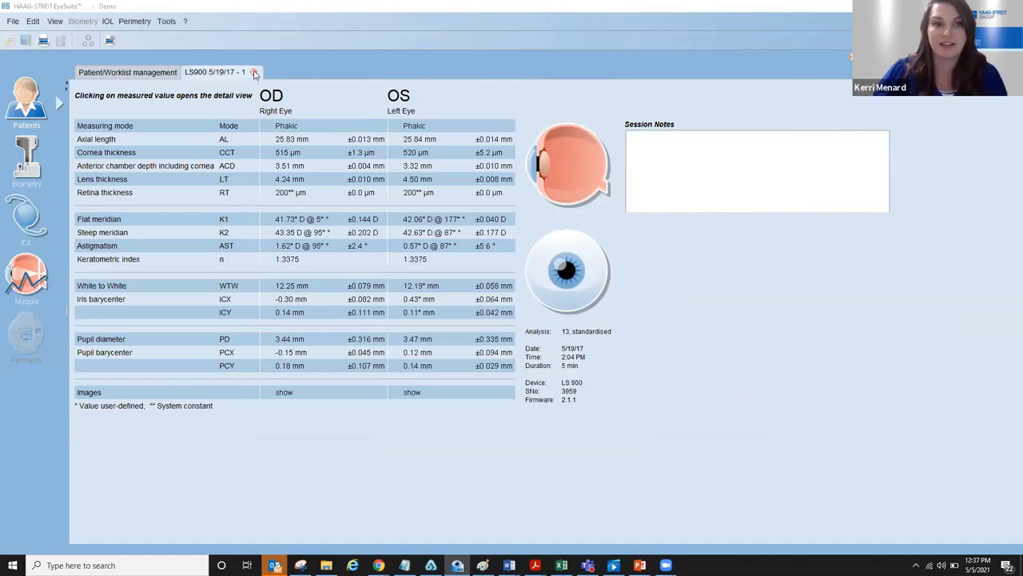
Close the biometry examination and browse the patient list
{"action": "key", "text": "ctrl+w"}
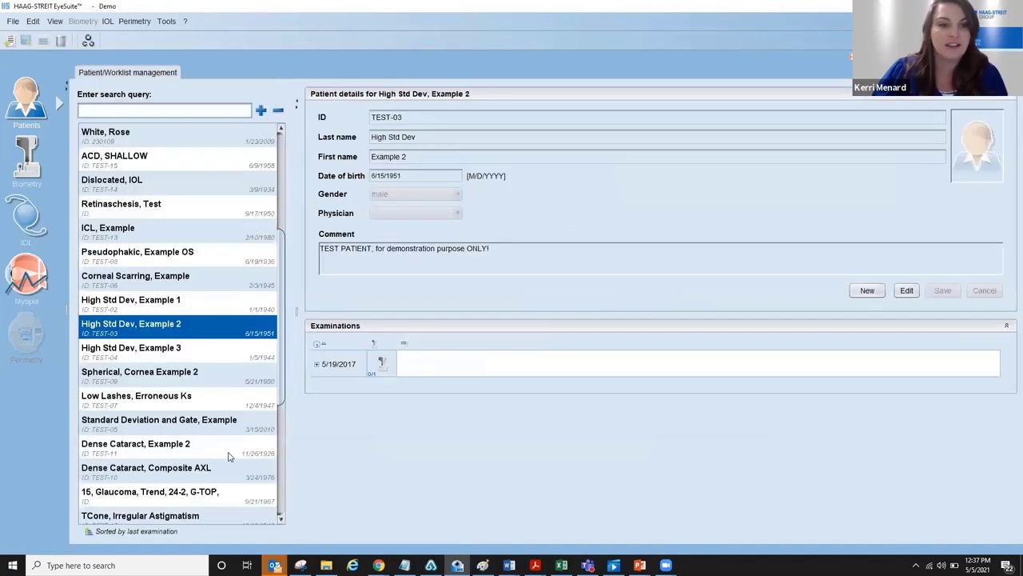
{"action": "scroll", "coordinate": [228, 458], "scroll_direction": "down", "scroll_amount": 1}
{"action": "scroll", "coordinate": [224, 462], "scroll_direction": "down", "scroll_amount": 2}
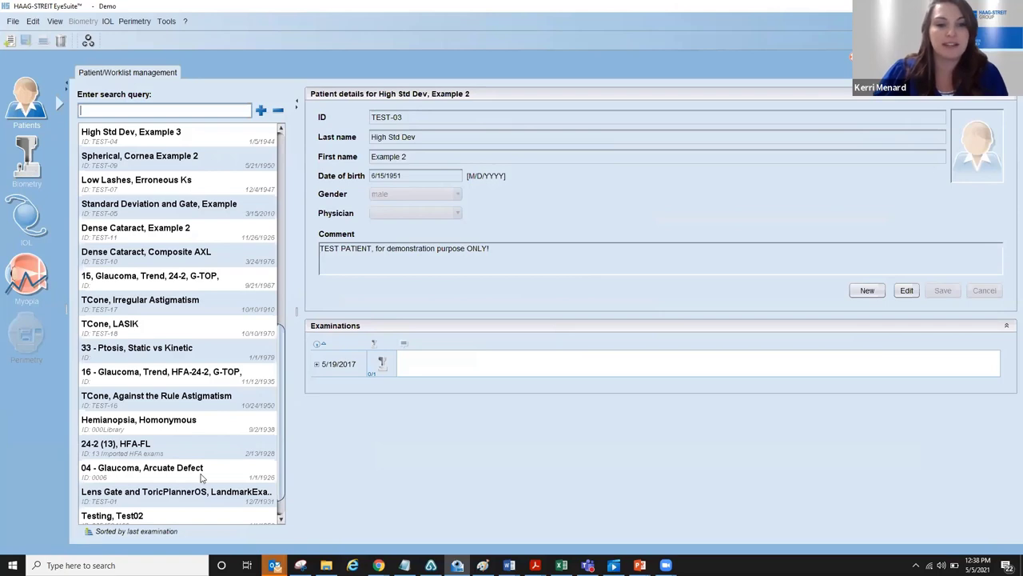
{"action": "scroll", "coordinate": [199, 348], "scroll_direction": "up", "scroll_amount": 2}
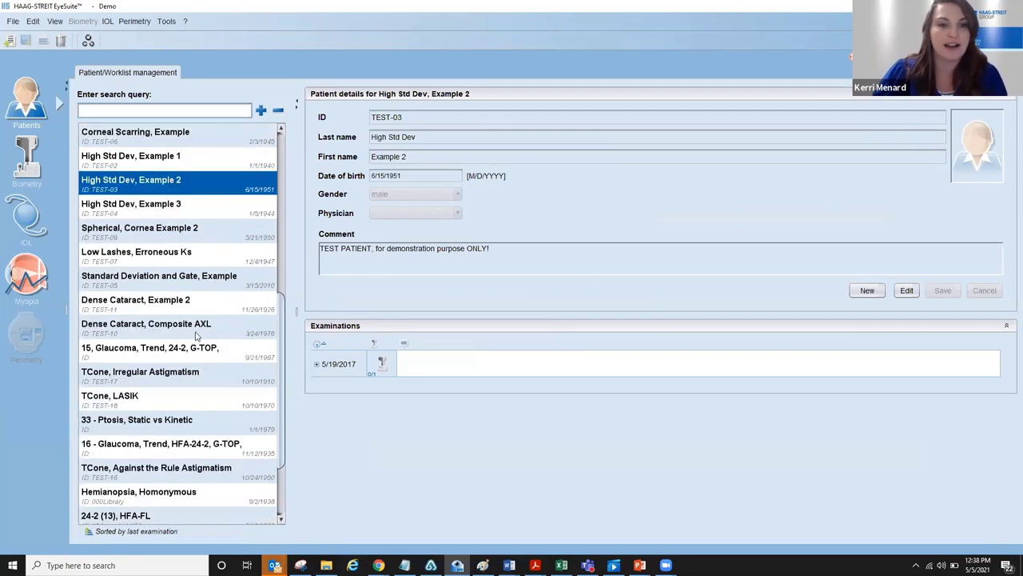
Reopen the 5/19/2017 examination and inspect the left eye's keratometry details and eye image, leaving both unchanged
{"action": "left_click", "coordinate": [382, 363]}
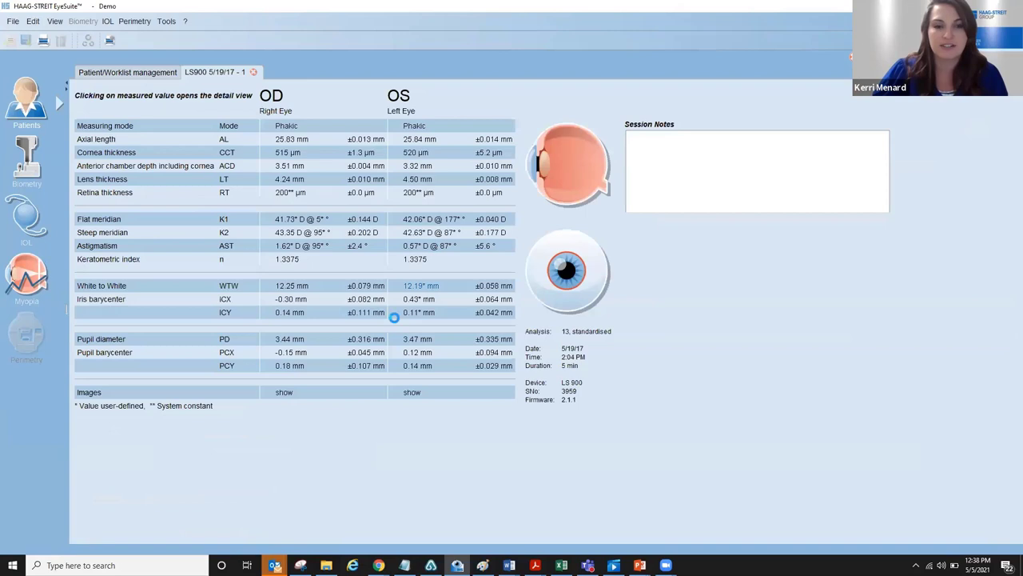
{"action": "left_click", "coordinate": [394, 317]}
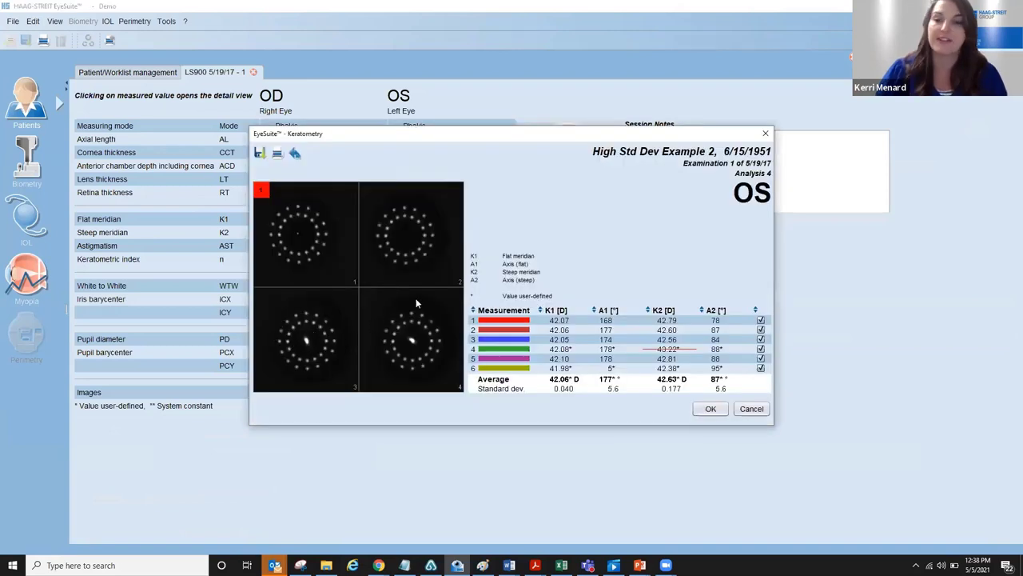
{"action": "left_click", "coordinate": [752, 410]}
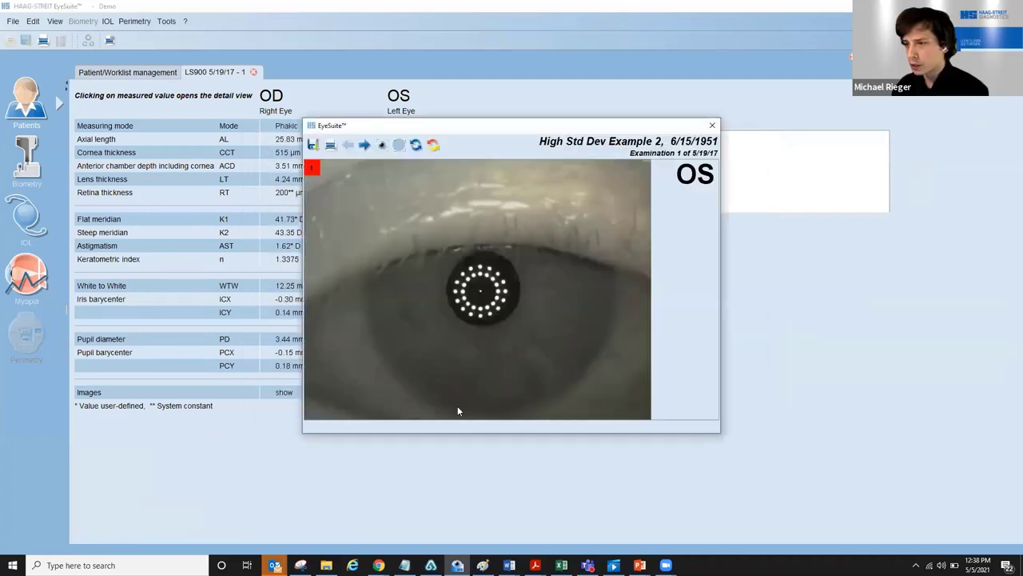
{"action": "left_click", "coordinate": [714, 127]}
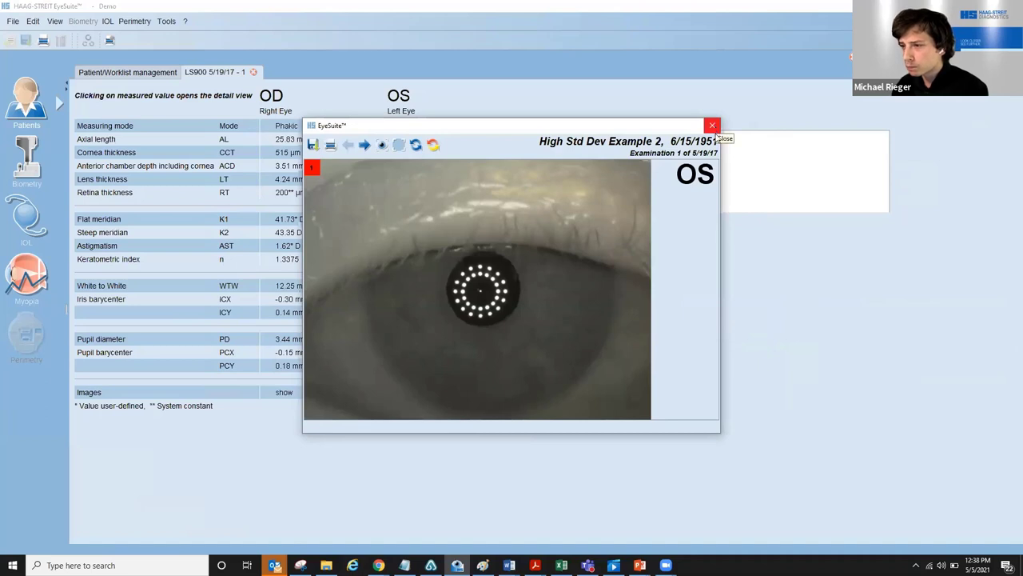
{"action": "left_click", "coordinate": [713, 127]}
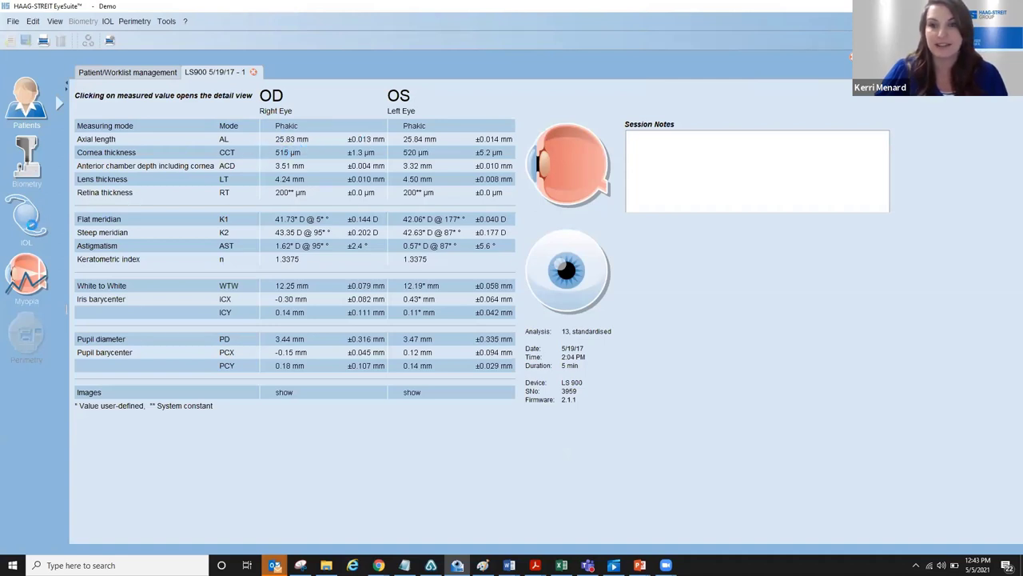
View the patient's IOL measurement data for both eyes, and return to the patient list
{"action": "left_click", "coordinate": [30, 224]}
{"action": "left_click", "coordinate": [169, 200]}
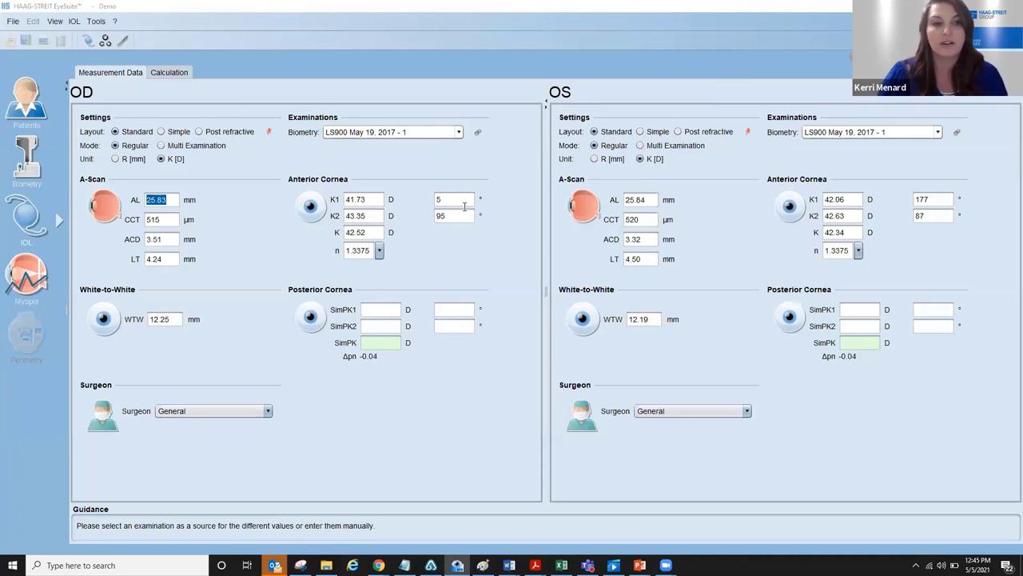
{"action": "left_click", "coordinate": [29, 118]}
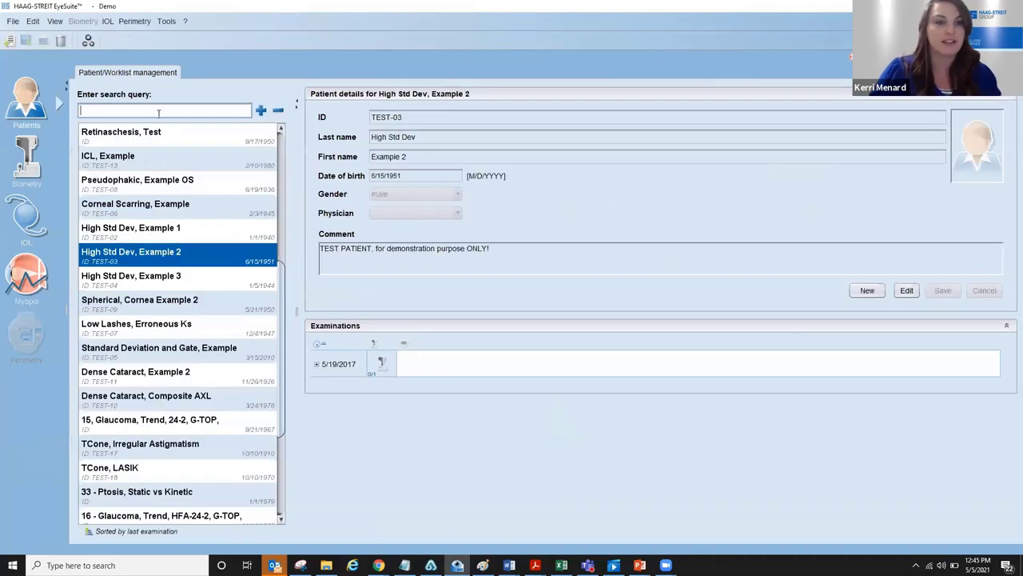
Search patients for "catar", open the Dense Cataract, Composite AXL examination, and examine the left eye's A-scan
{"action": "type", "text": "catar"}
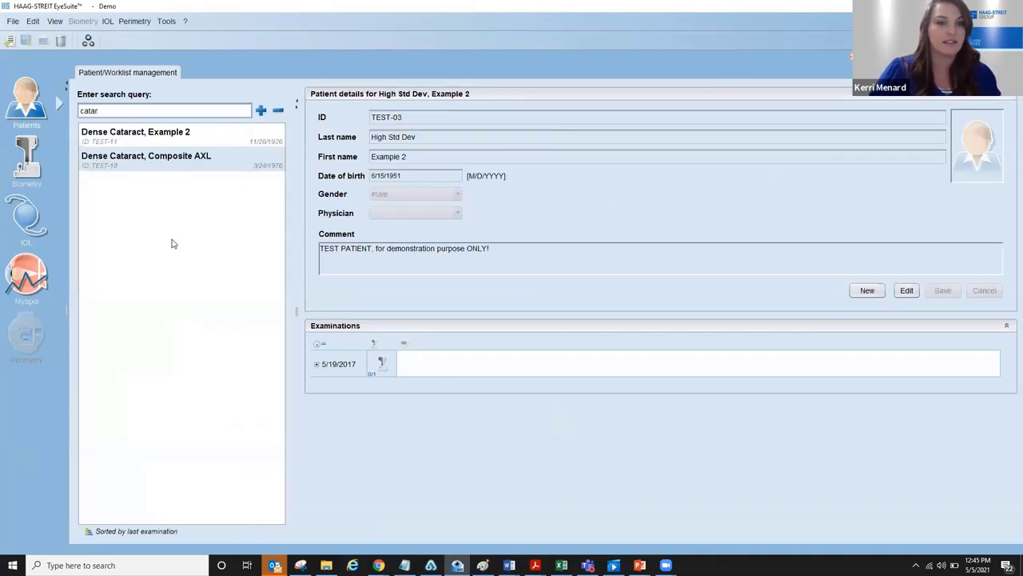
{"action": "left_click", "coordinate": [170, 156]}
{"action": "double_click", "coordinate": [377, 366]}
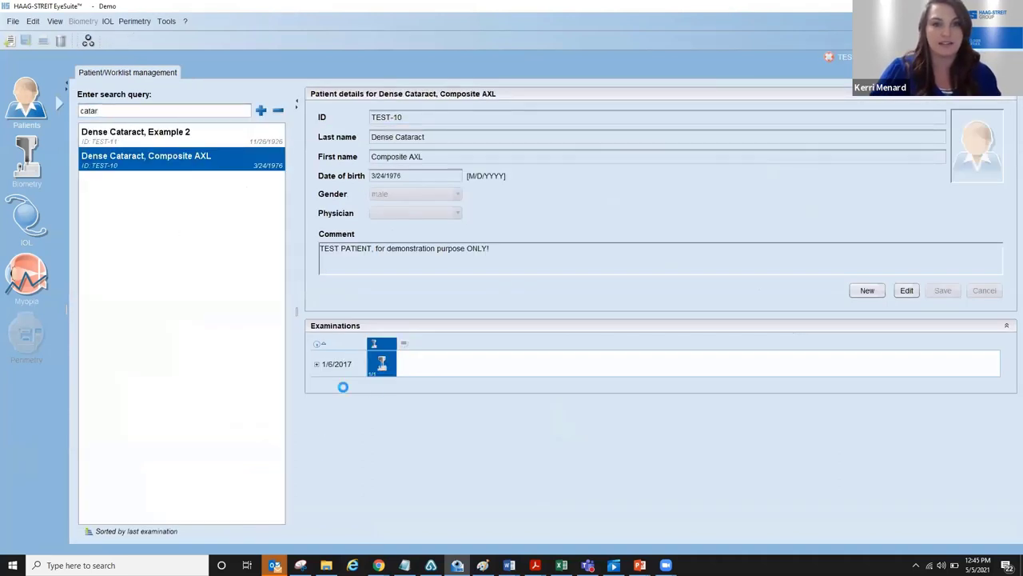
{"action": "left_click", "coordinate": [441, 141]}
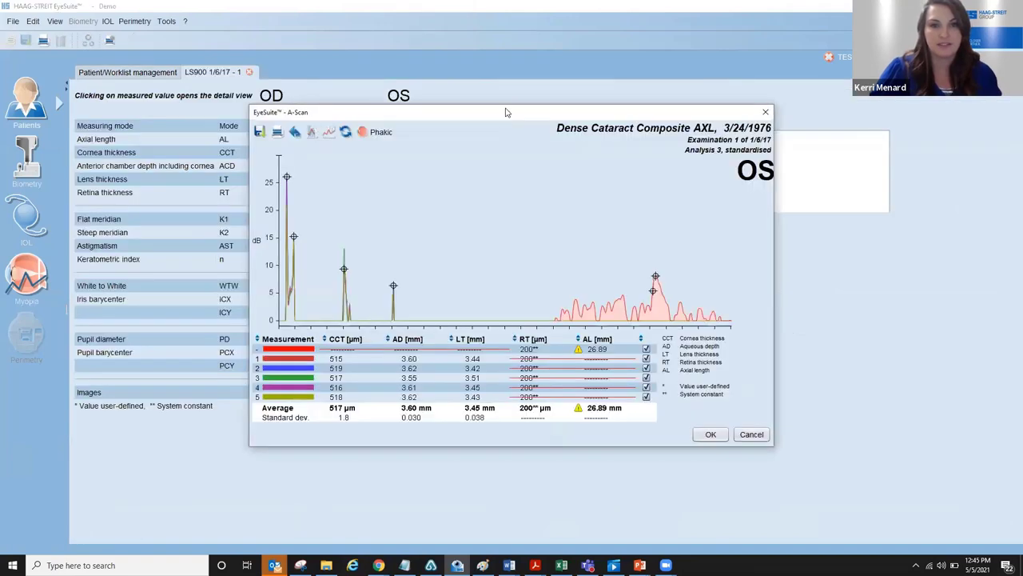
{"action": "left_click_drag", "start_coordinate": [495, 109], "coordinate": [344, 105]}
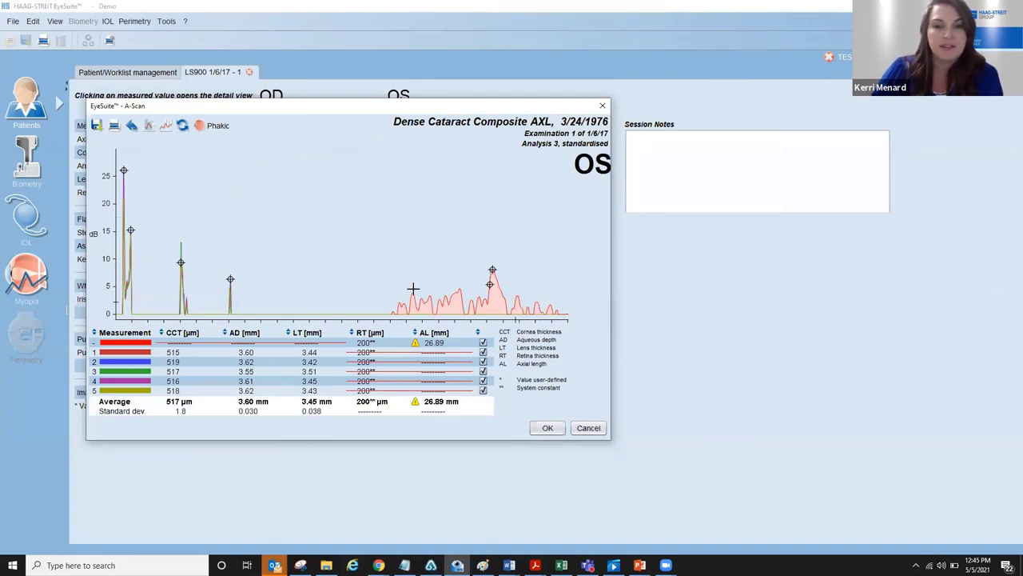
{"action": "left_click", "coordinate": [602, 106]}
Open the biometry examination of Dense Cataract, Example 2 and examine the right eye's A-scan
{"action": "left_click", "coordinate": [150, 75]}
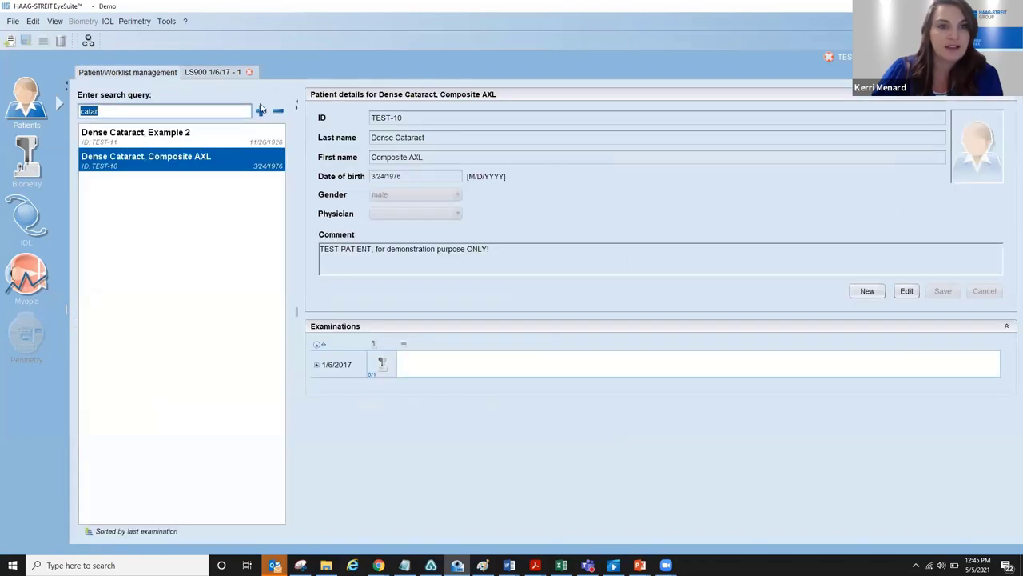
{"action": "left_click", "coordinate": [195, 144]}
{"action": "left_click", "coordinate": [379, 370]}
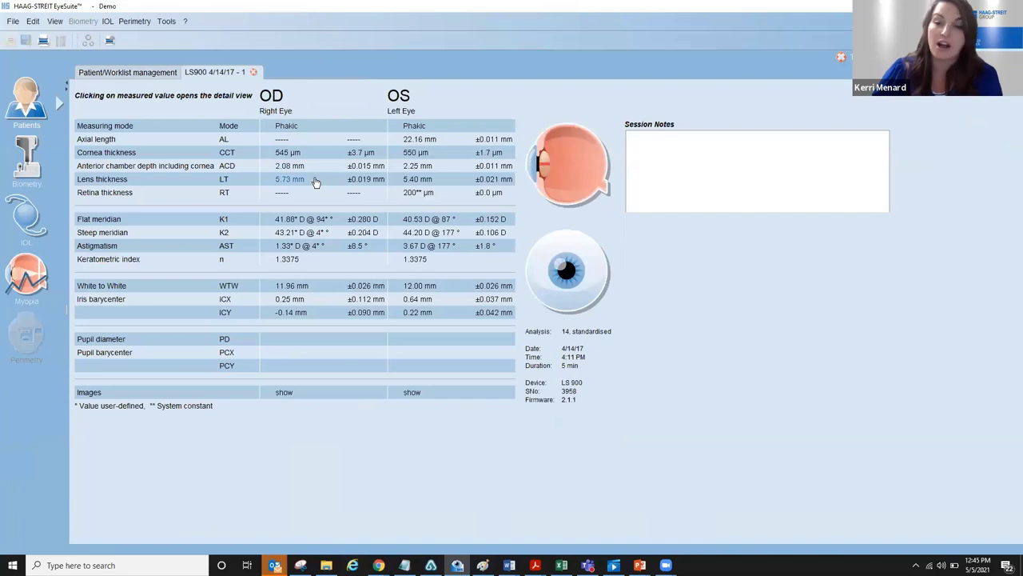
{"action": "left_click", "coordinate": [302, 176]}
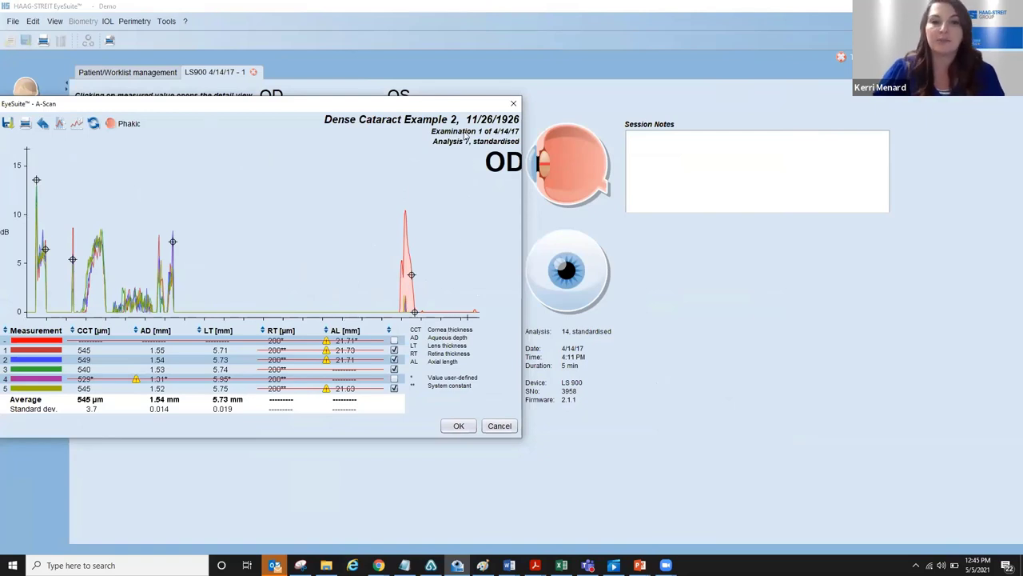
{"action": "left_click", "coordinate": [516, 105]}
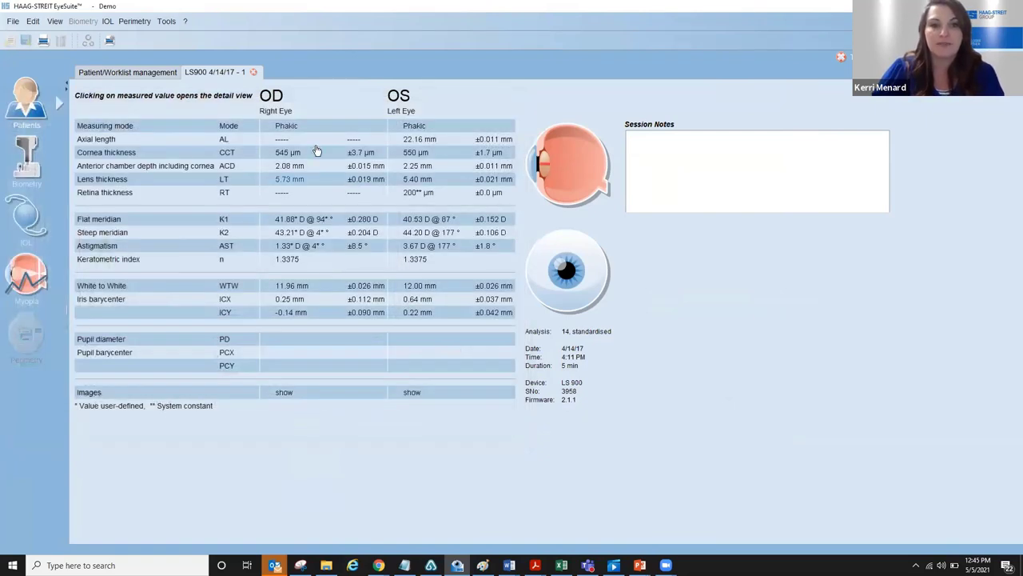
Return to the patient list and reopen the 5/19/2017 biometry examination of High Std Dev, Example 2
{"action": "left_click", "coordinate": [158, 74]}
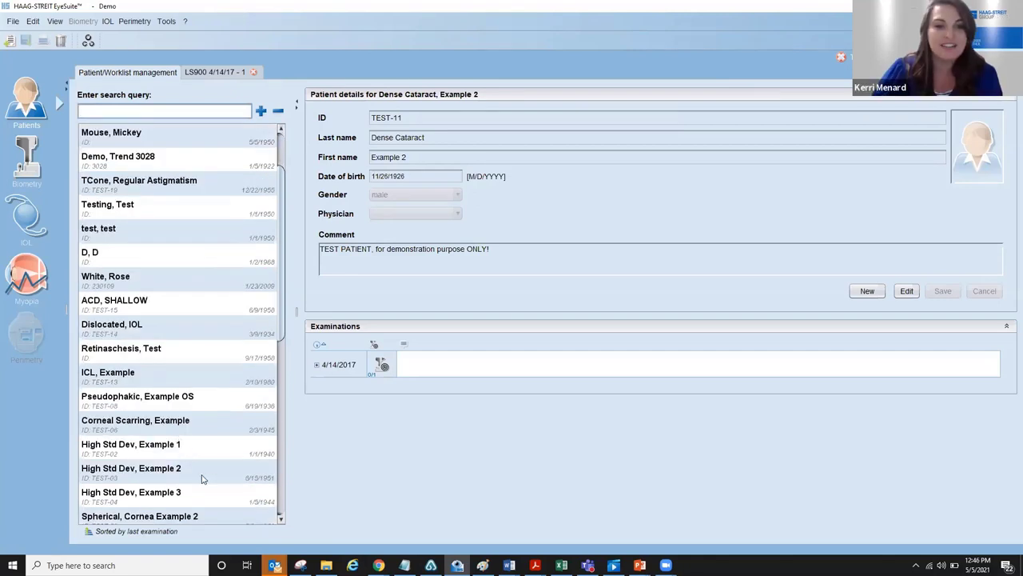
{"action": "left_click", "coordinate": [201, 477]}
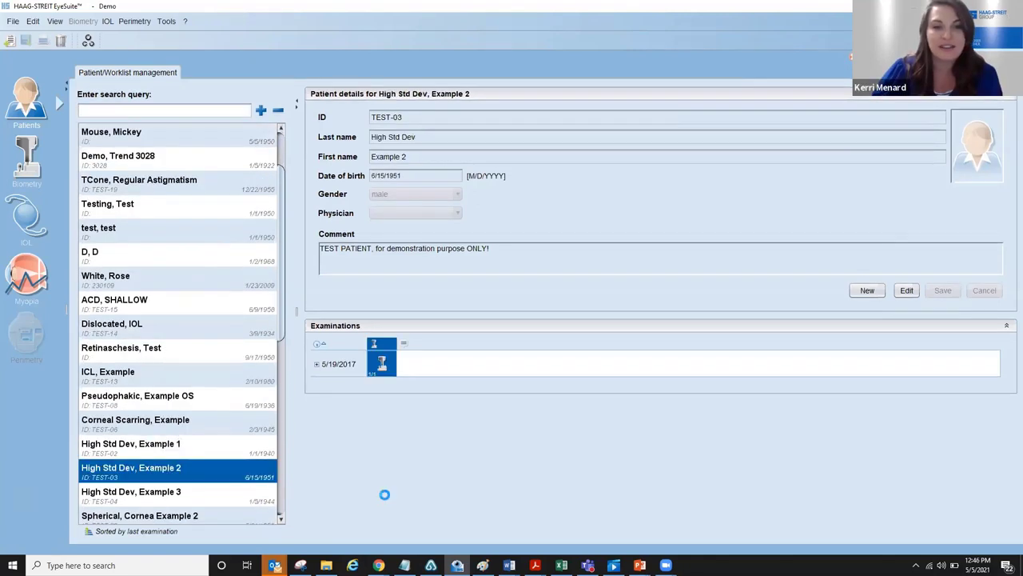
{"action": "double_click", "coordinate": [392, 369]}
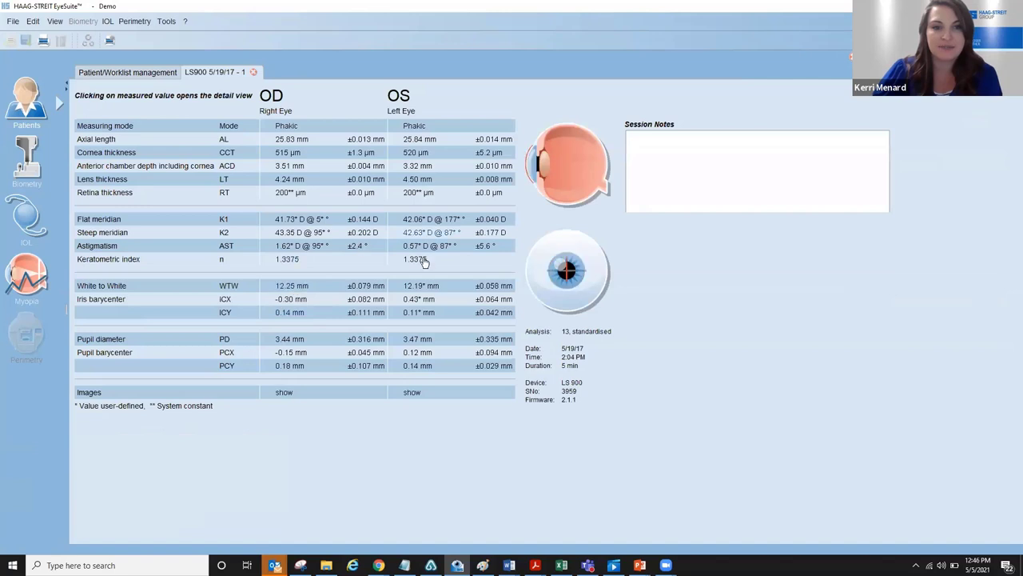